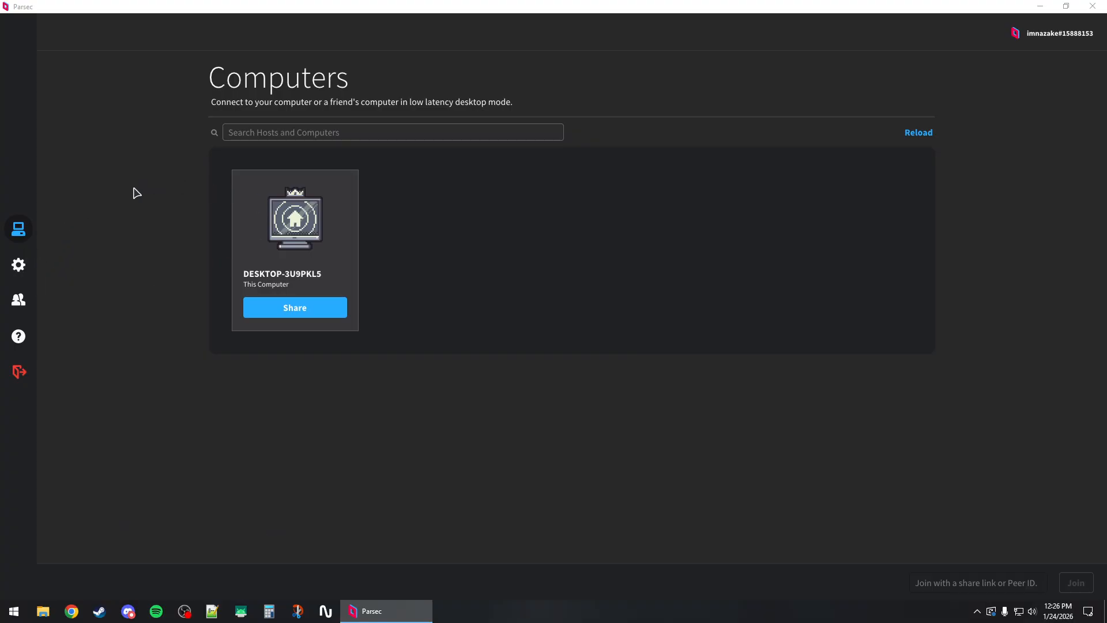
Open the advanced configuration file for direct editing from the Host settings.
click(19, 265)
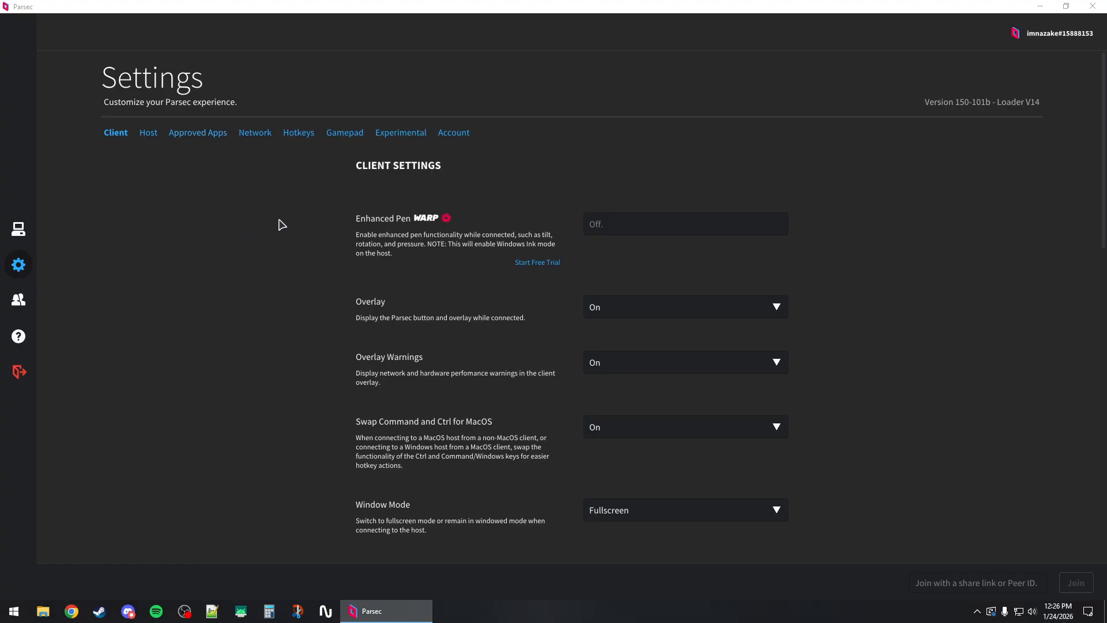
click(148, 134)
scroll(560, 252, down, 3)
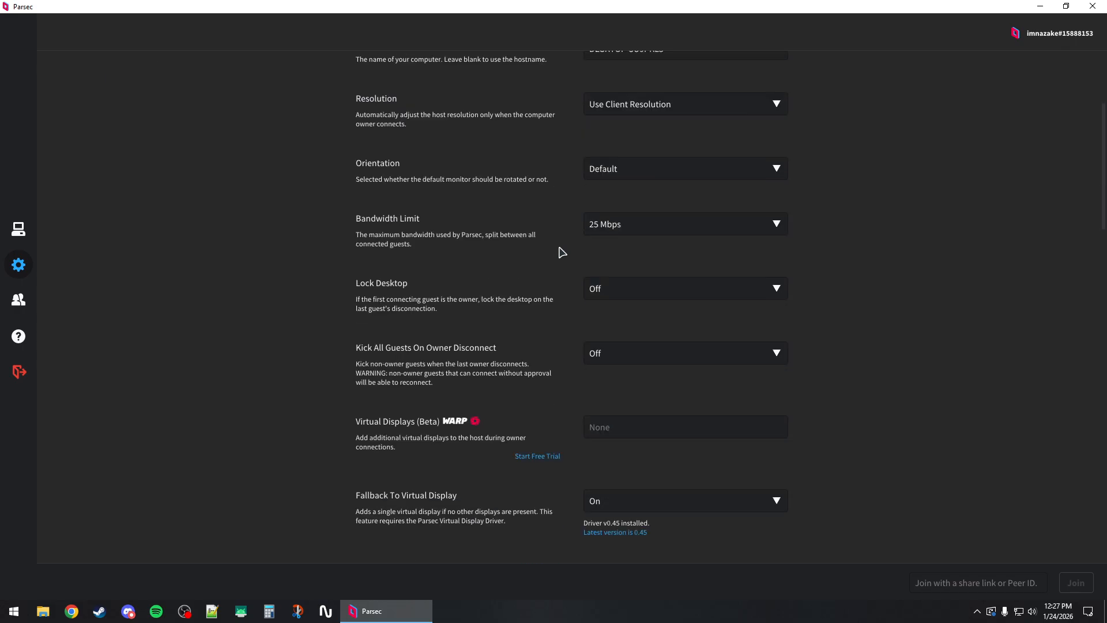
scroll(536, 240, down, 1)
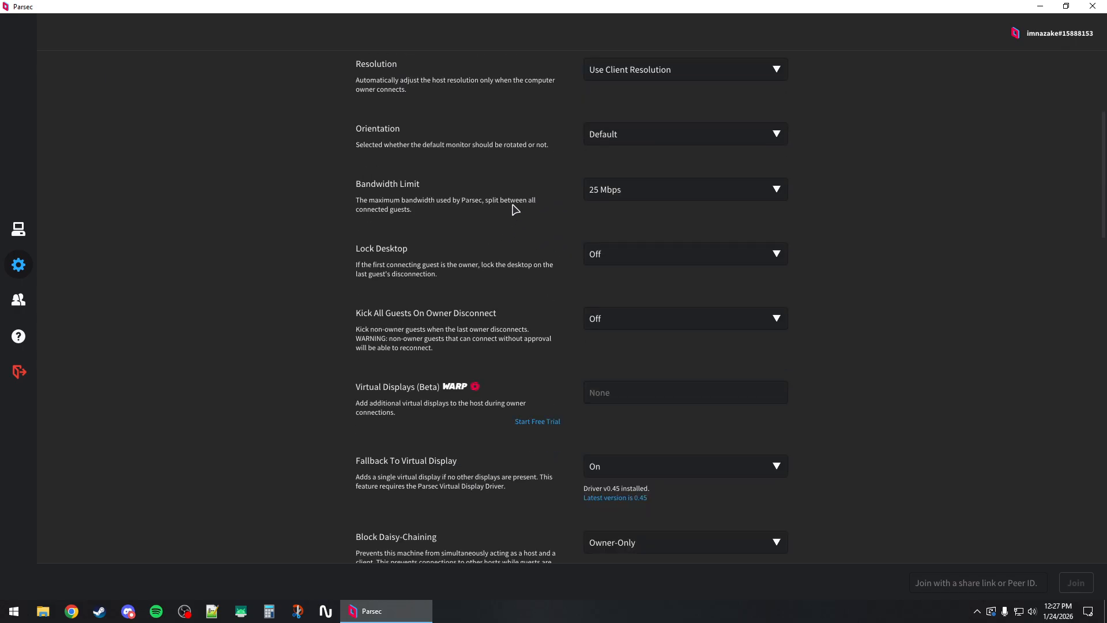
scroll(459, 200, up, 5)
scroll(457, 199, down, 5)
scroll(458, 199, down, 9)
scroll(462, 196, down, 6)
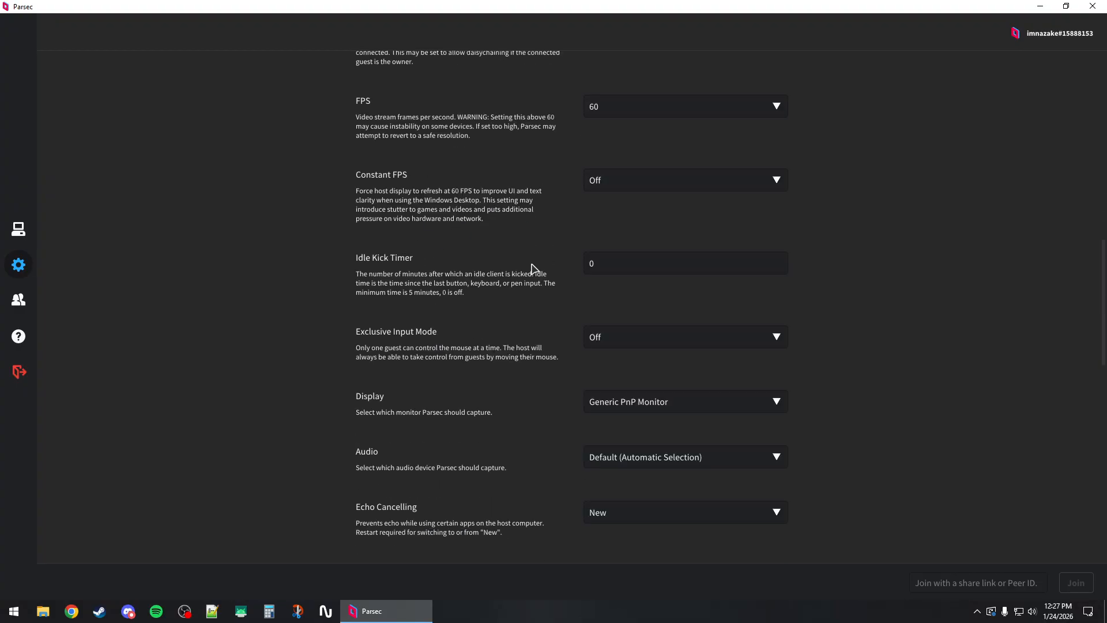
scroll(613, 237, down, 20)
scroll(593, 233, down, 3)
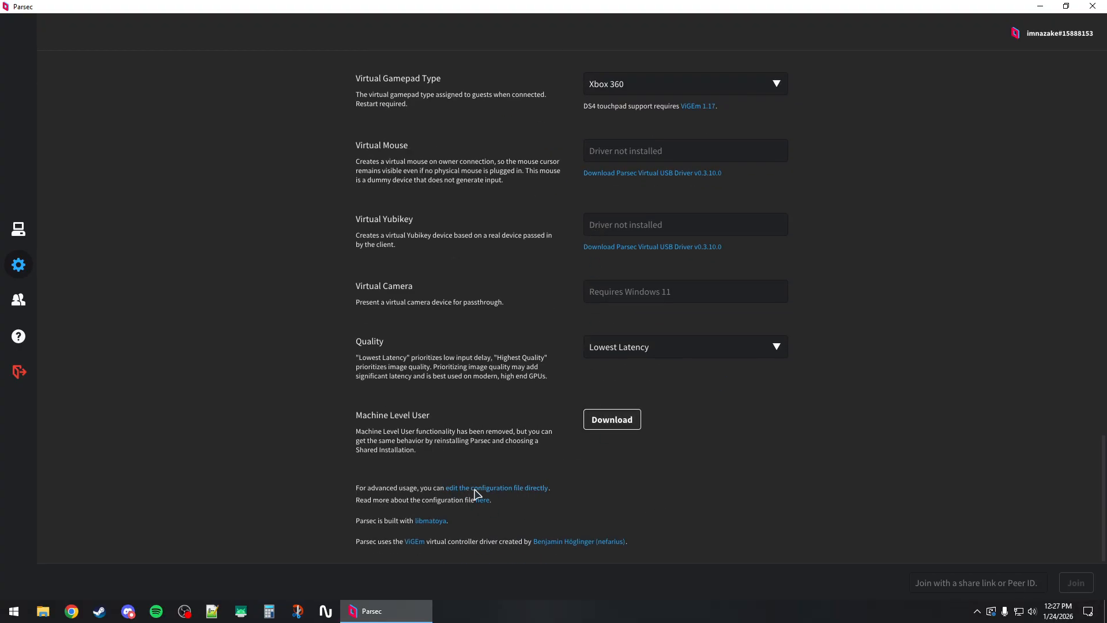
click(513, 488)
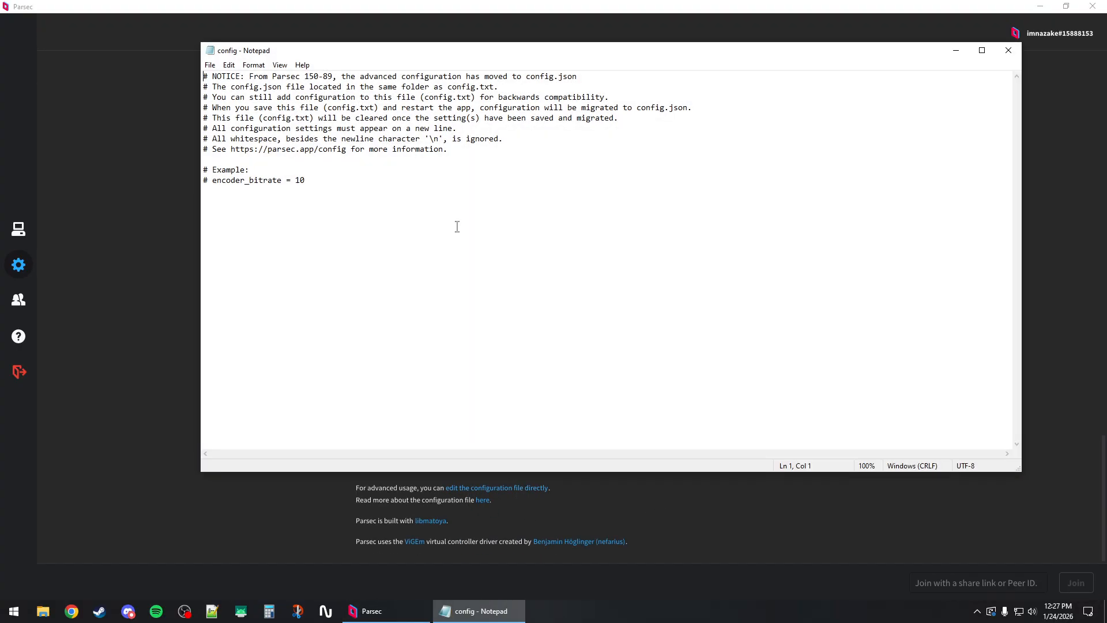
Add the line encoder_selection=1 below the bitrate example in the config file, save it and close it.
drag(337, 54, 358, 82)
key(ctrl+a)
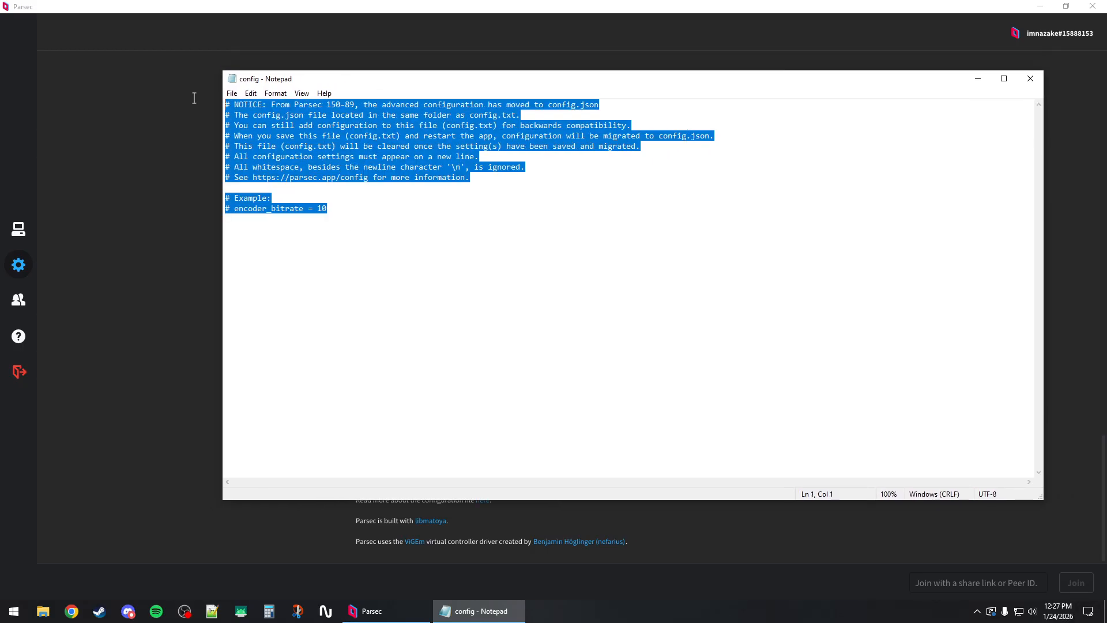
click(364, 231)
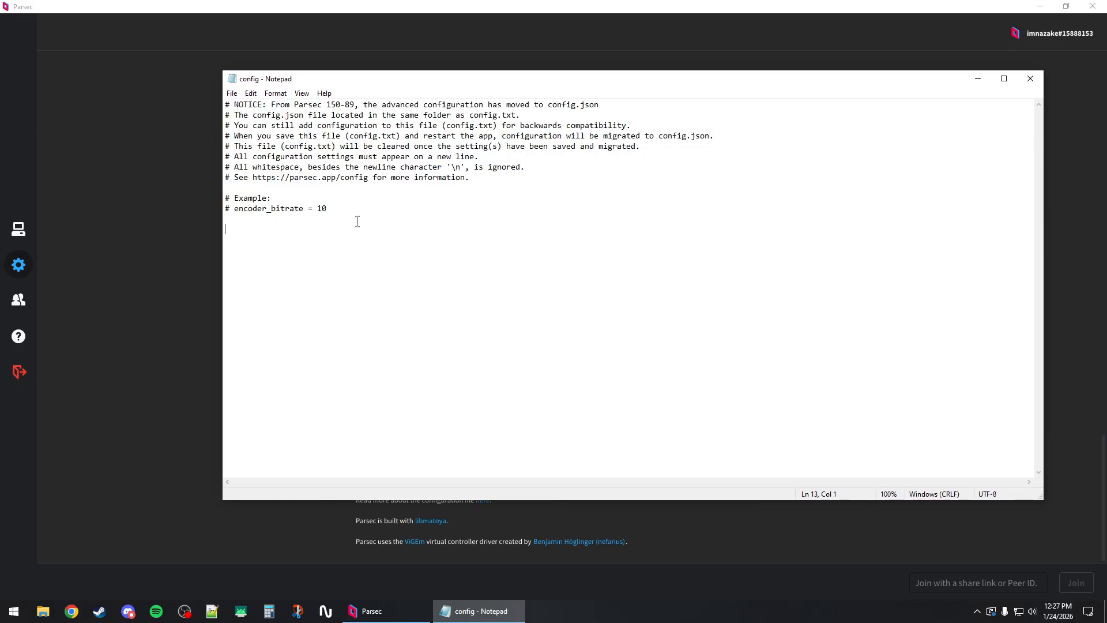
text(encoder_selection=1)
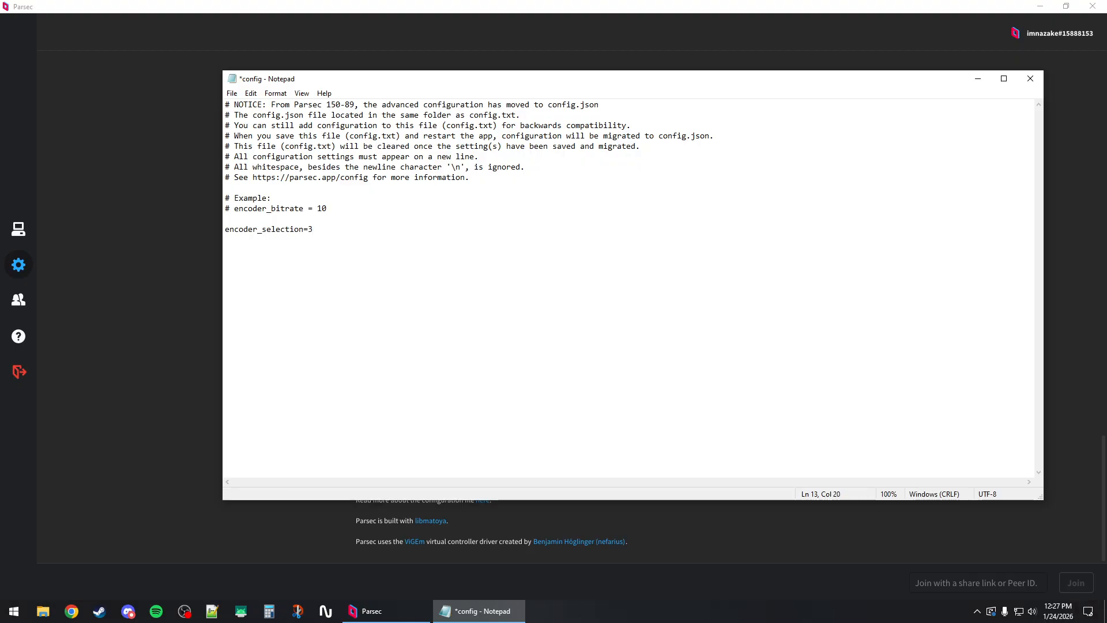
drag(333, 230, 226, 229)
click(353, 229)
drag(326, 233, 248, 229)
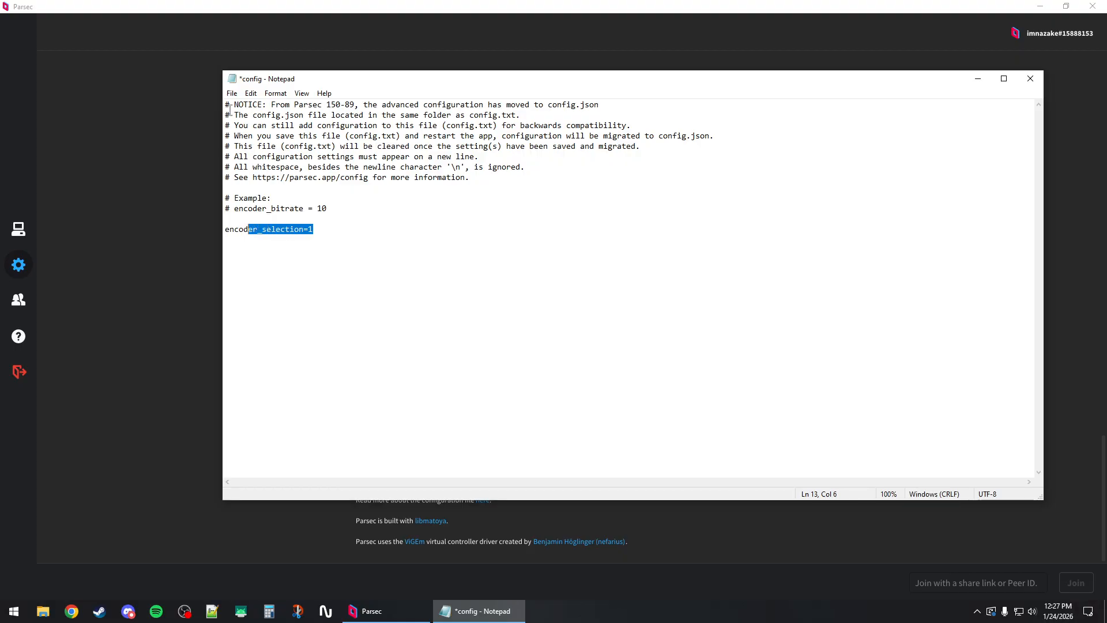
click(231, 94)
click(256, 145)
click(1030, 82)
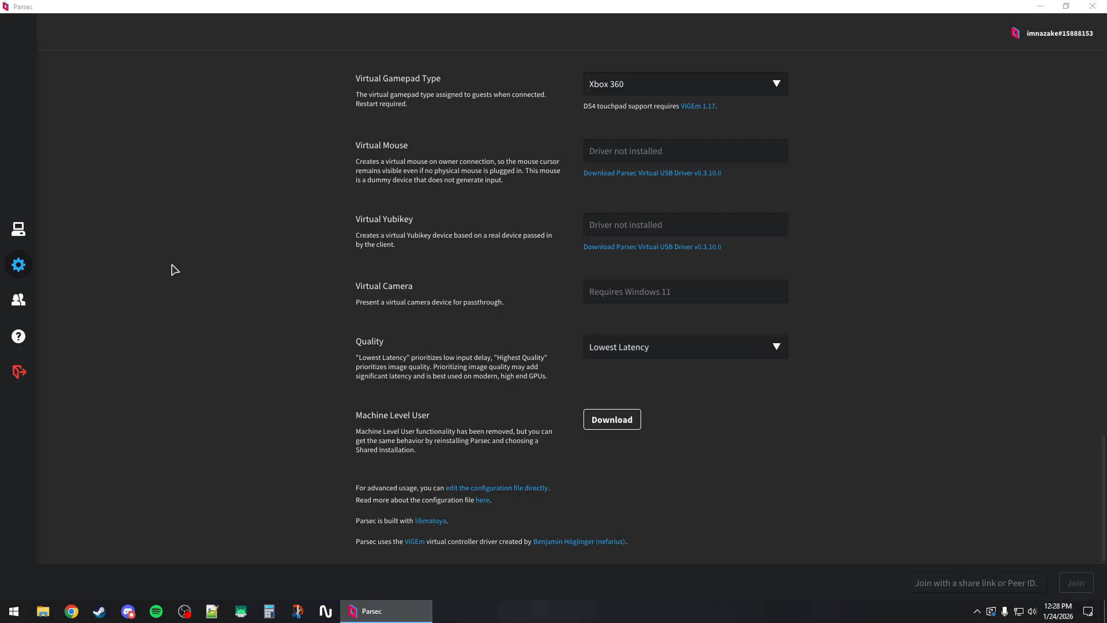
Set the Decoder in the Client settings to NVIDIA.
click(18, 228)
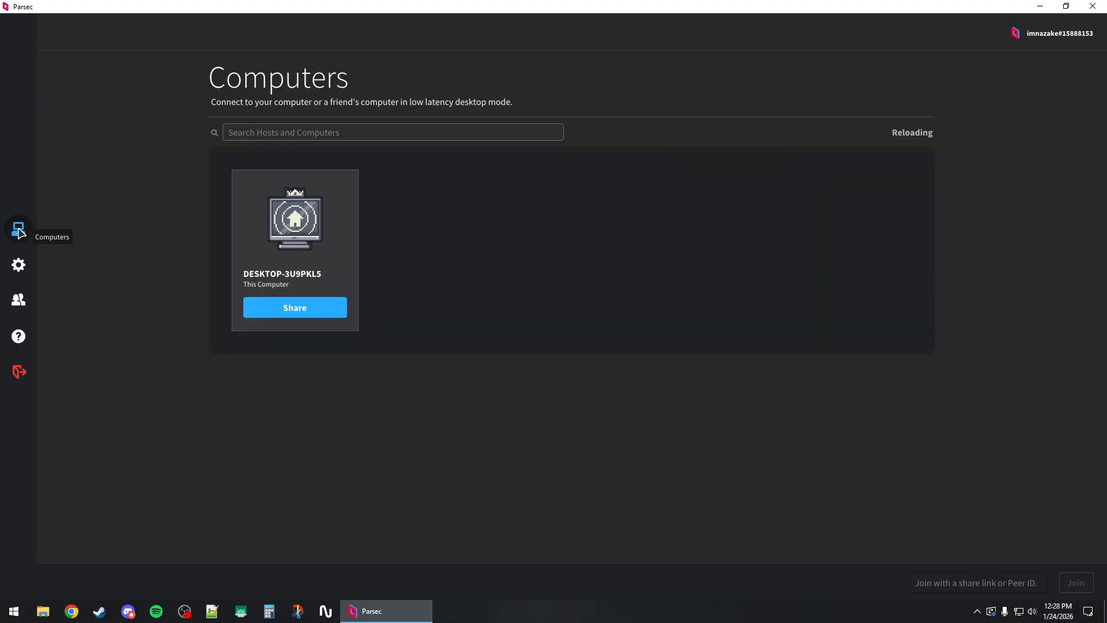
click(19, 264)
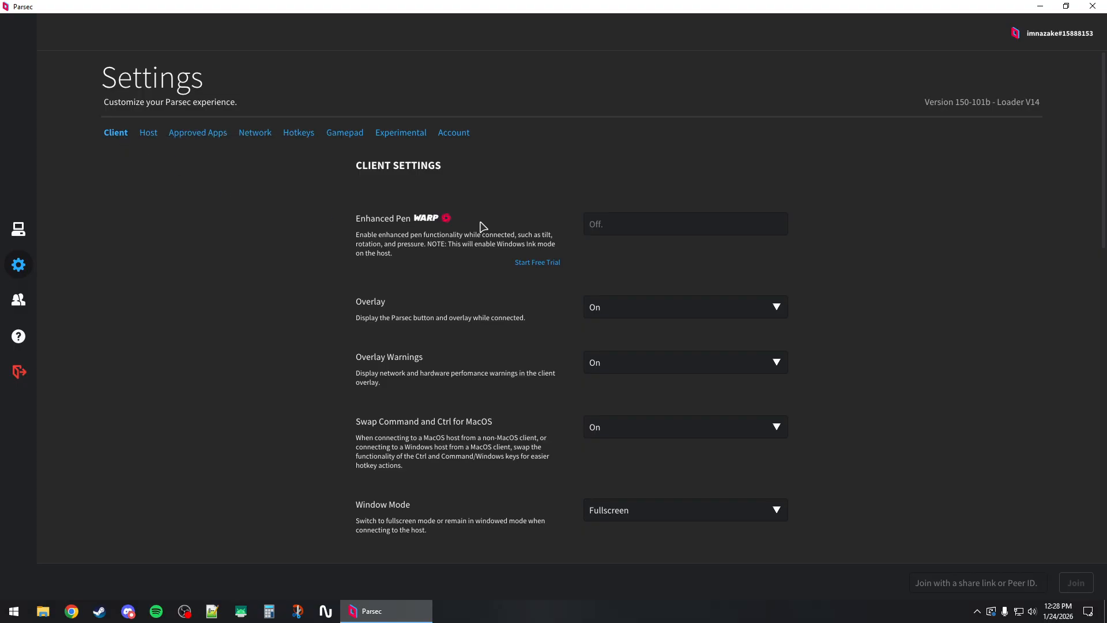
scroll(474, 224, down, 1)
scroll(474, 223, down, 5)
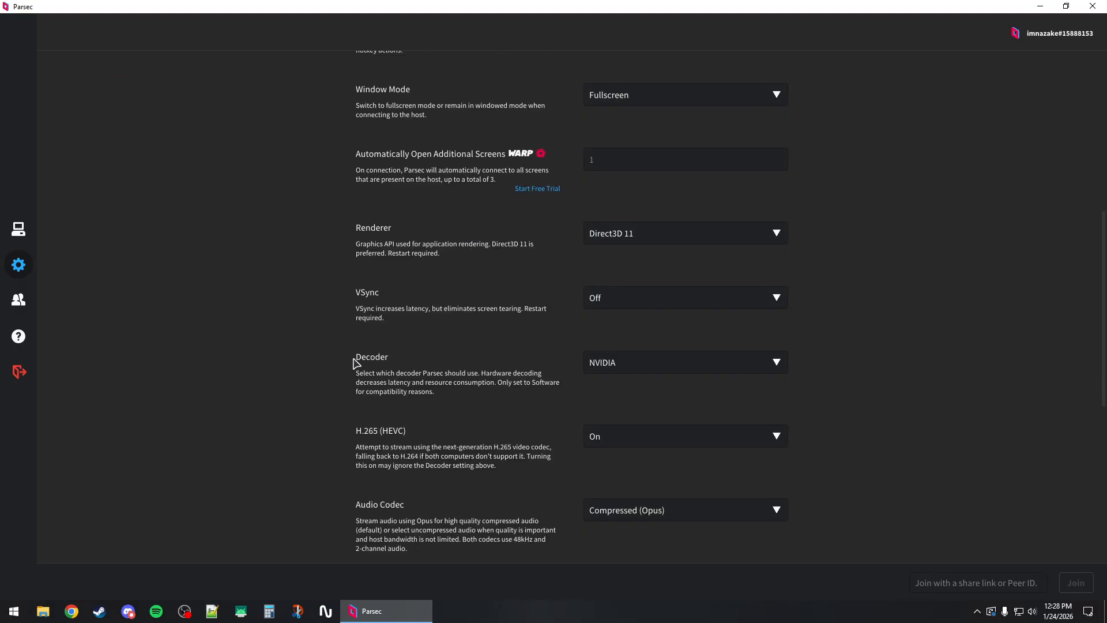
click(611, 365)
click(594, 380)
click(657, 365)
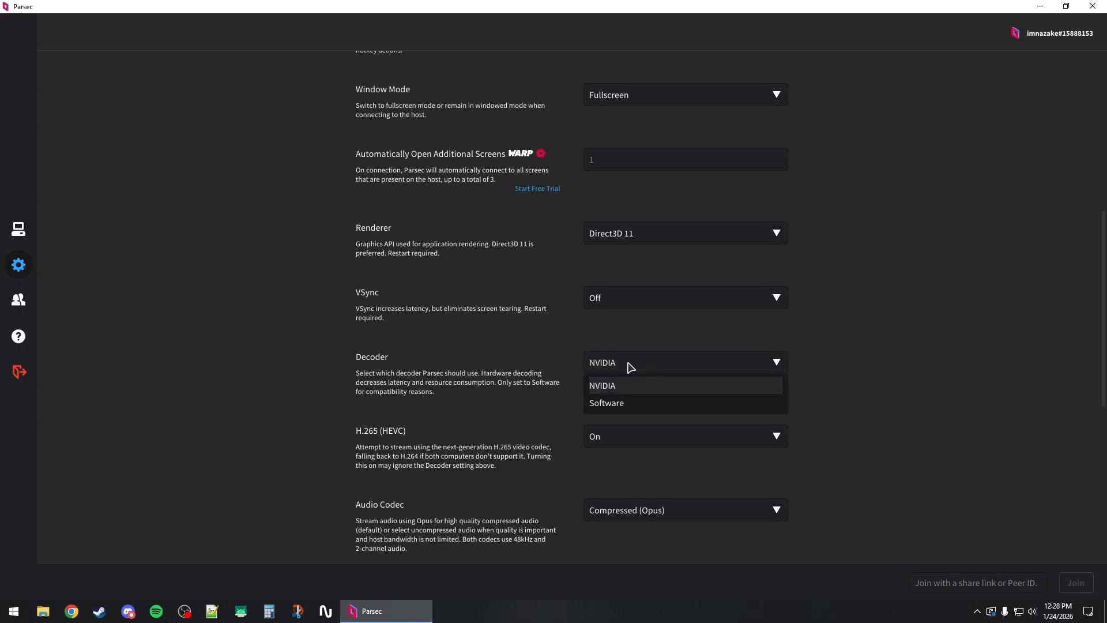
click(626, 386)
click(599, 363)
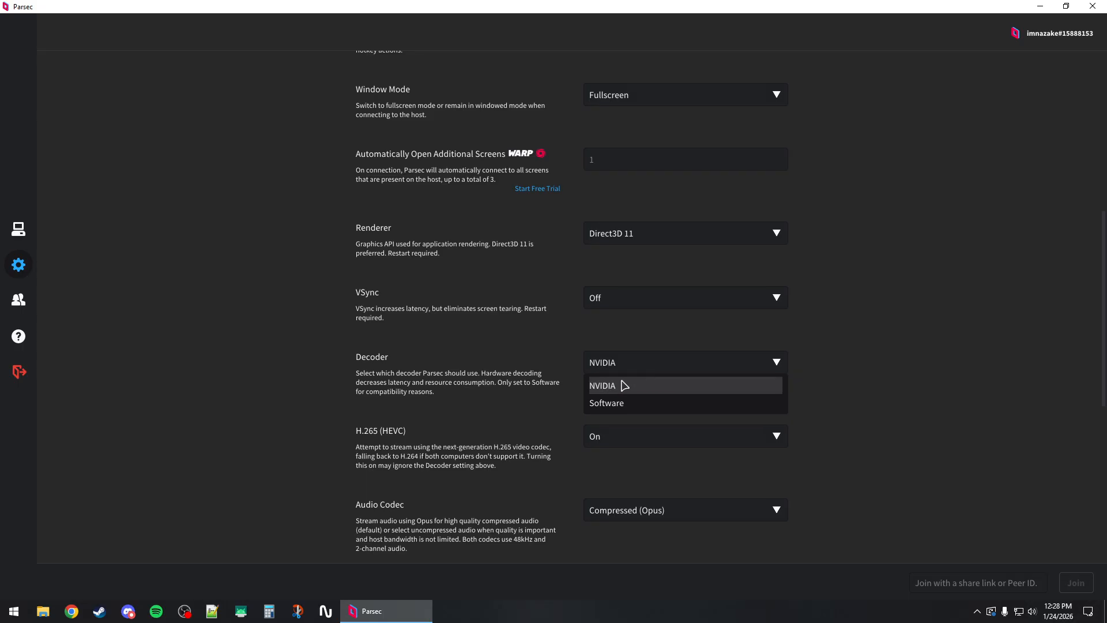
click(619, 387)
click(620, 363)
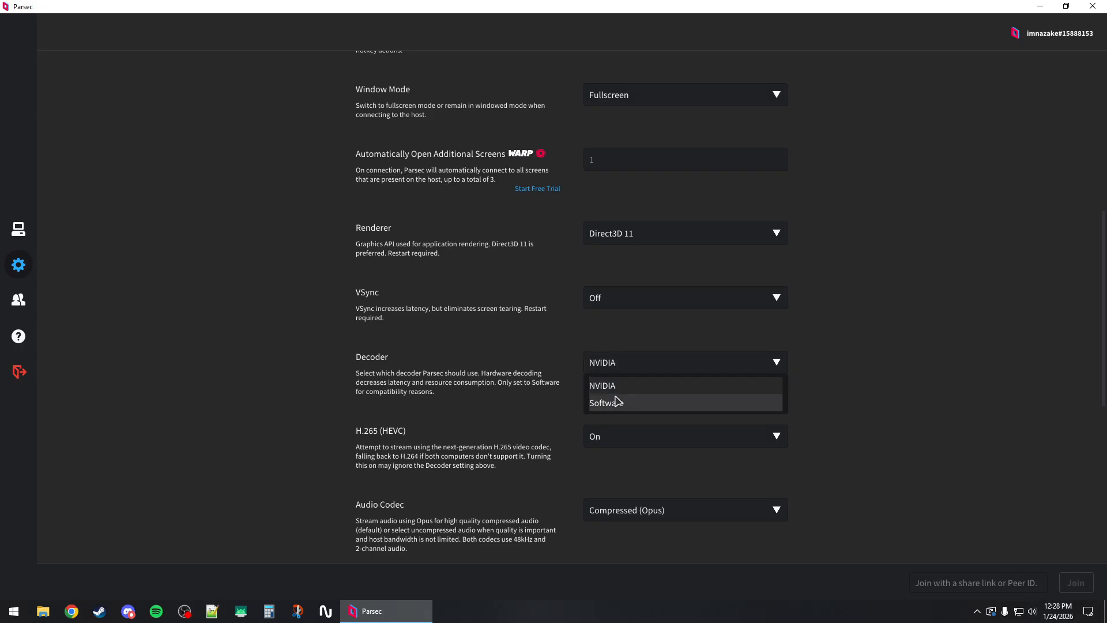
click(622, 385)
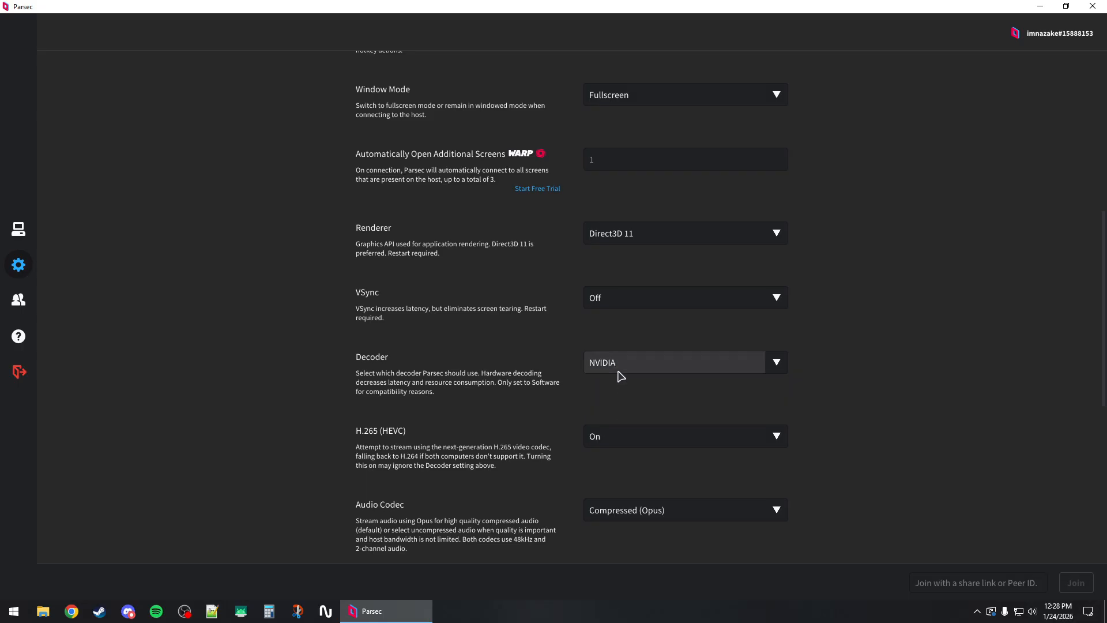
Set H.265 (HEVC) in the Client settings to Off.
scroll(593, 362, down, 1)
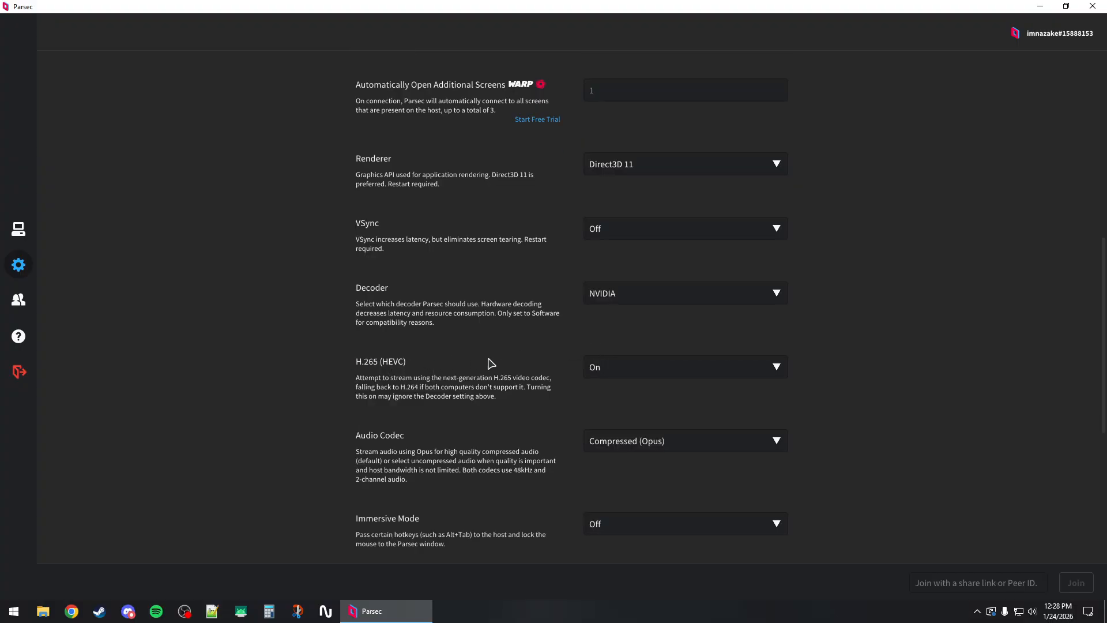
click(613, 371)
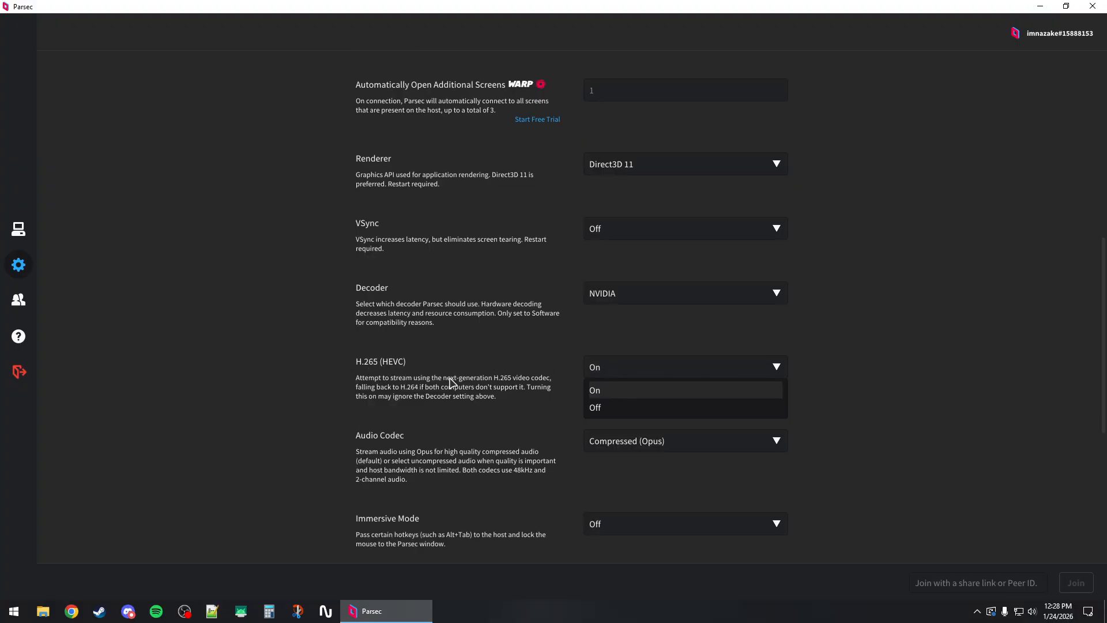
click(609, 408)
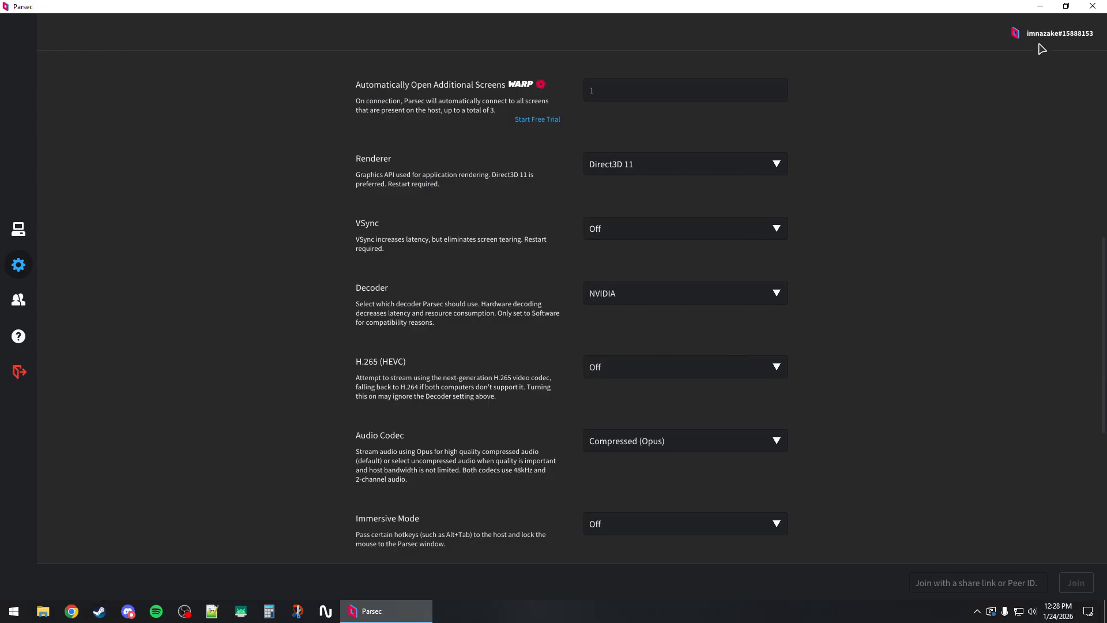
Minimize Parsec, switch to the NVIDIA app and show its driver details.
click(1040, 7)
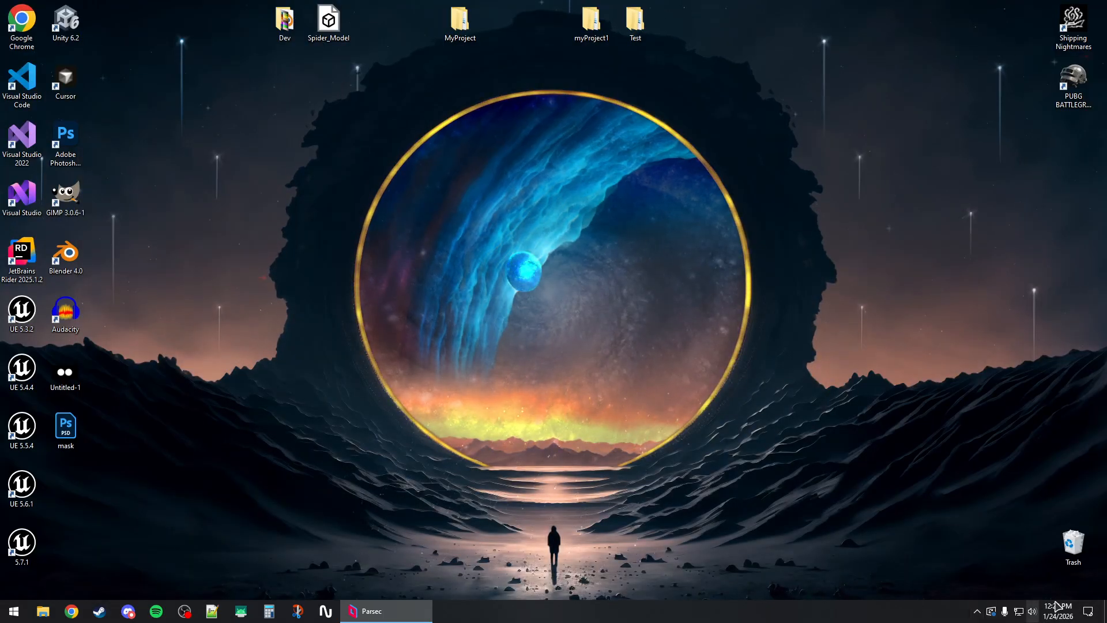
click(977, 610)
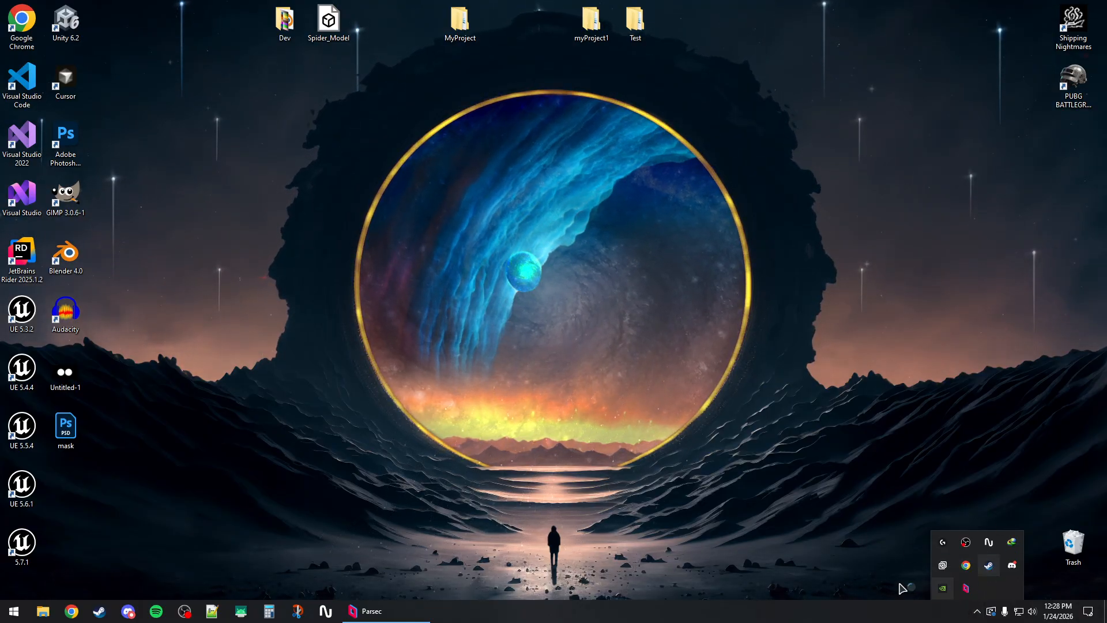
click(747, 428)
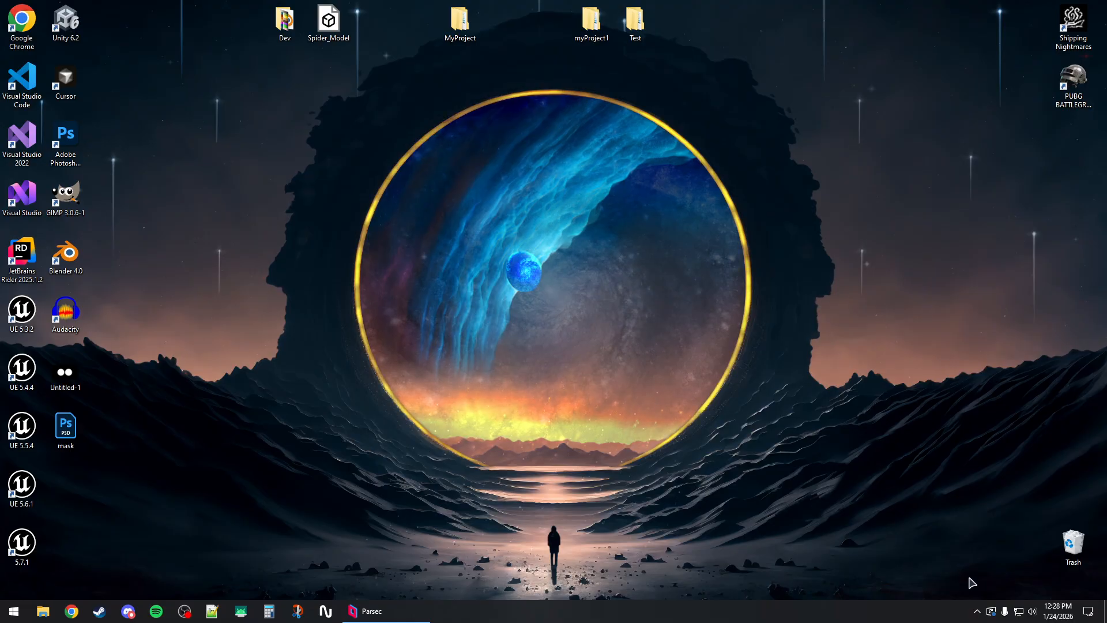
click(976, 611)
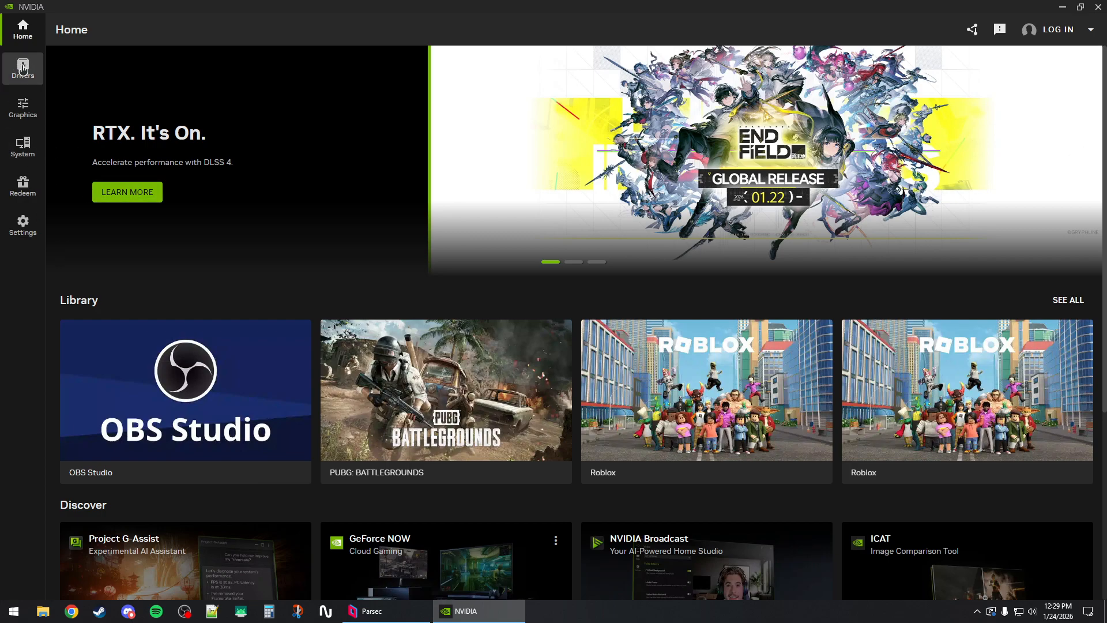
click(22, 64)
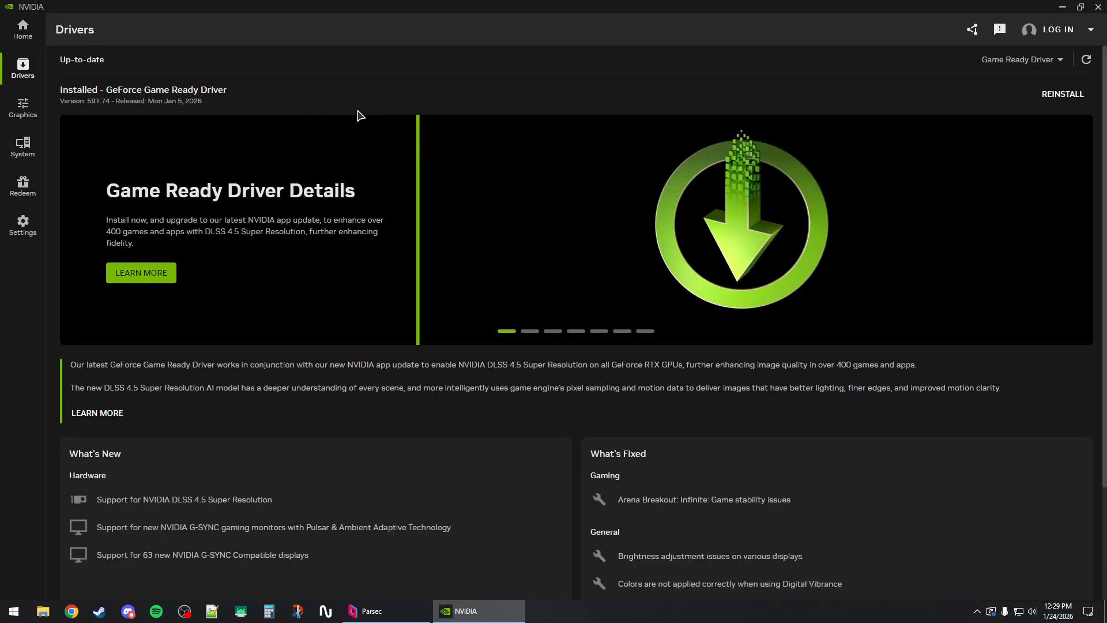
Choose Game Ready Driver as the driver type, check for driver updates and close the NVIDIA app.
click(1009, 60)
click(1013, 87)
click(1088, 61)
click(1015, 60)
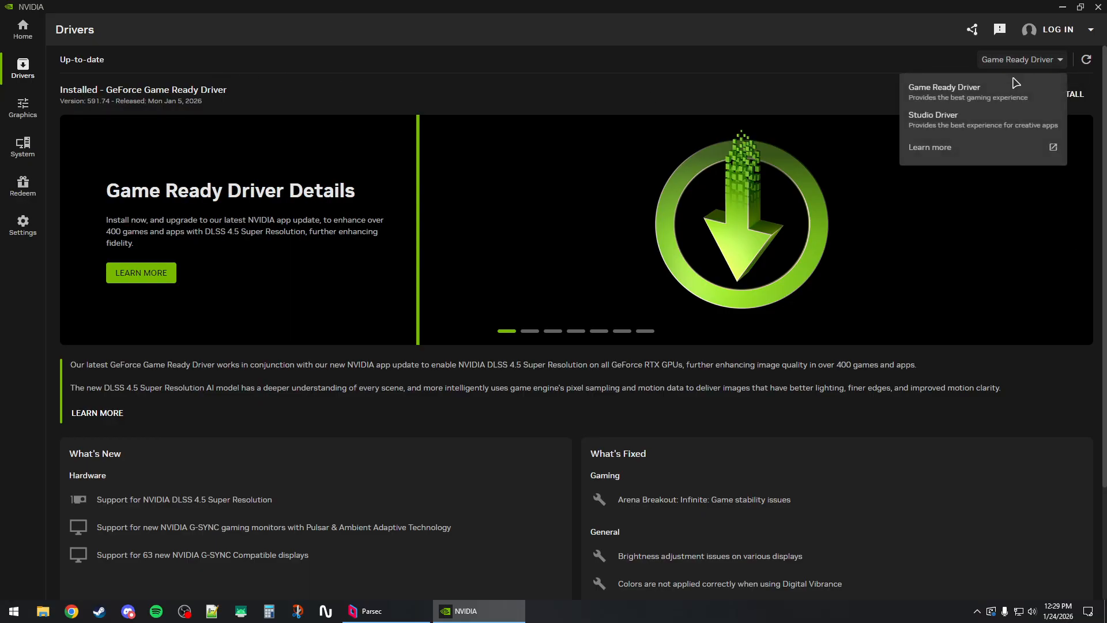
click(1086, 60)
click(1086, 60)
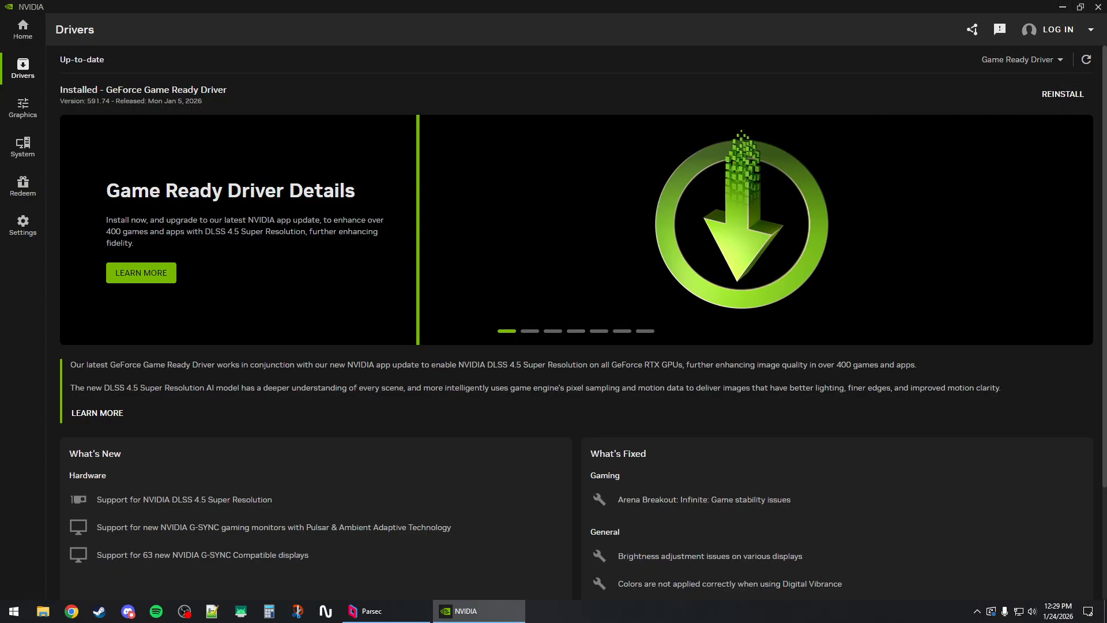
click(1098, 7)
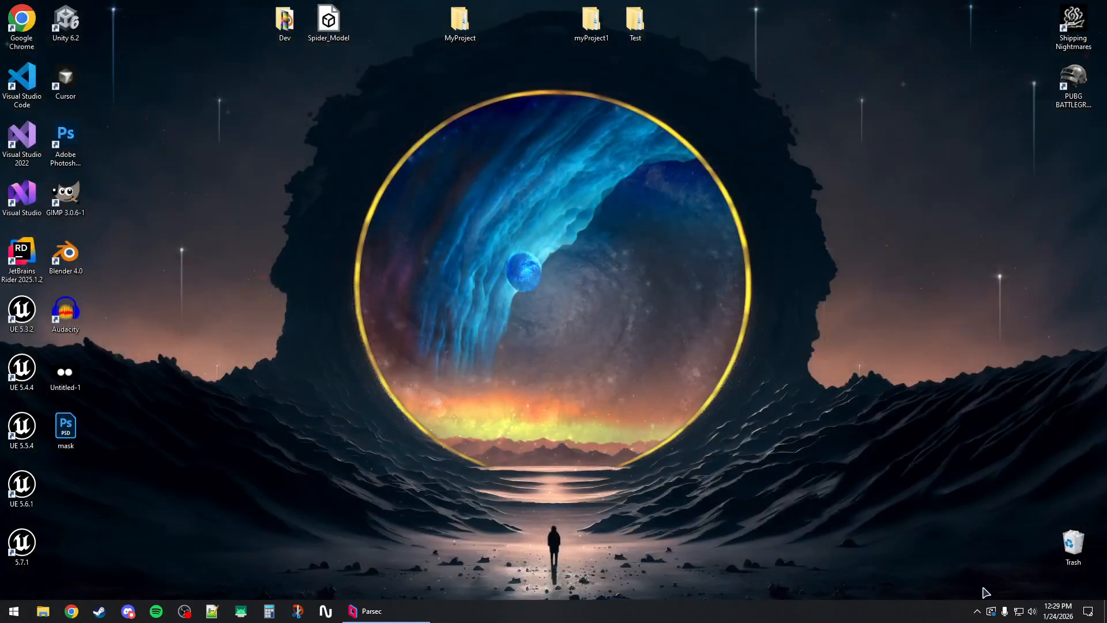
Restart Parsec from its background process to apply the changed settings.
click(976, 611)
right_click(965, 587)
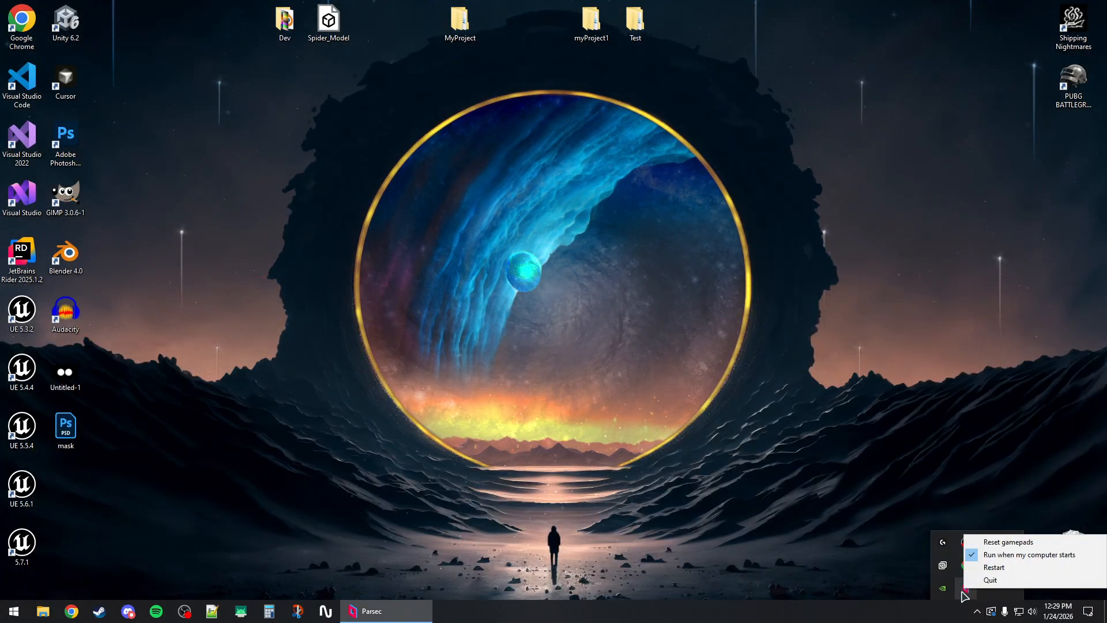
click(1015, 568)
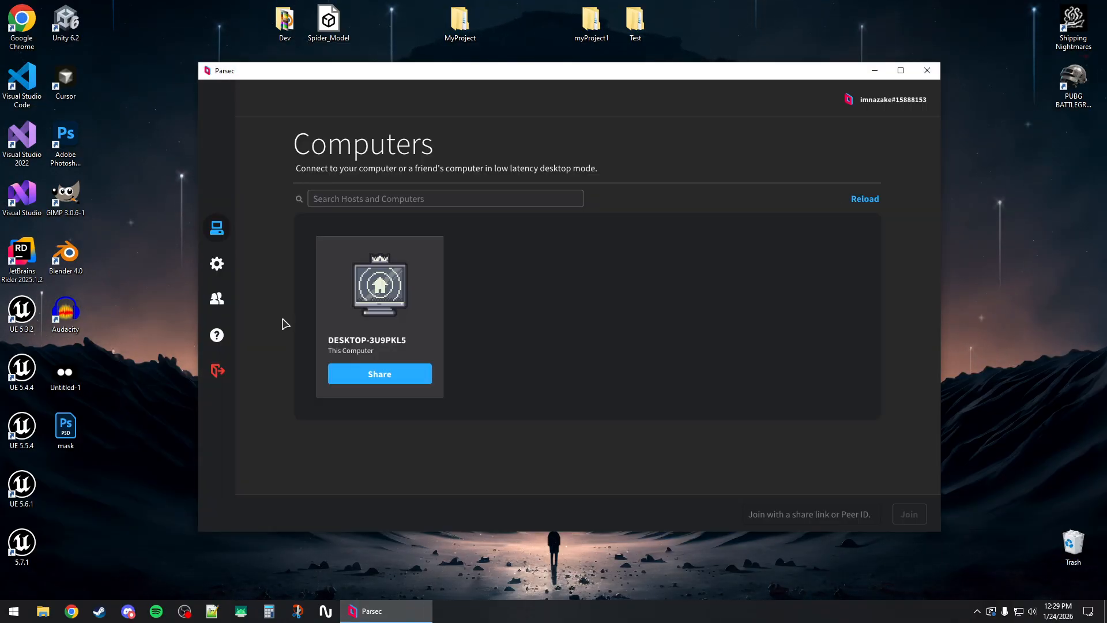
Maximize the restarted Parsec window, dismissing its background options menu.
click(976, 611)
right_click(965, 588)
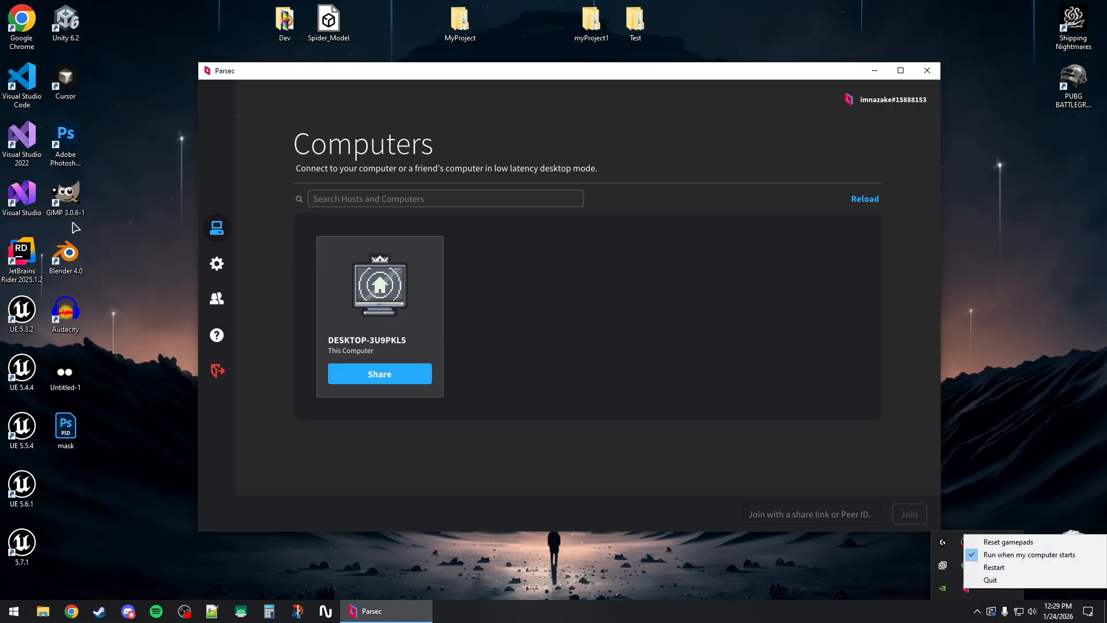
double_click(539, 72)
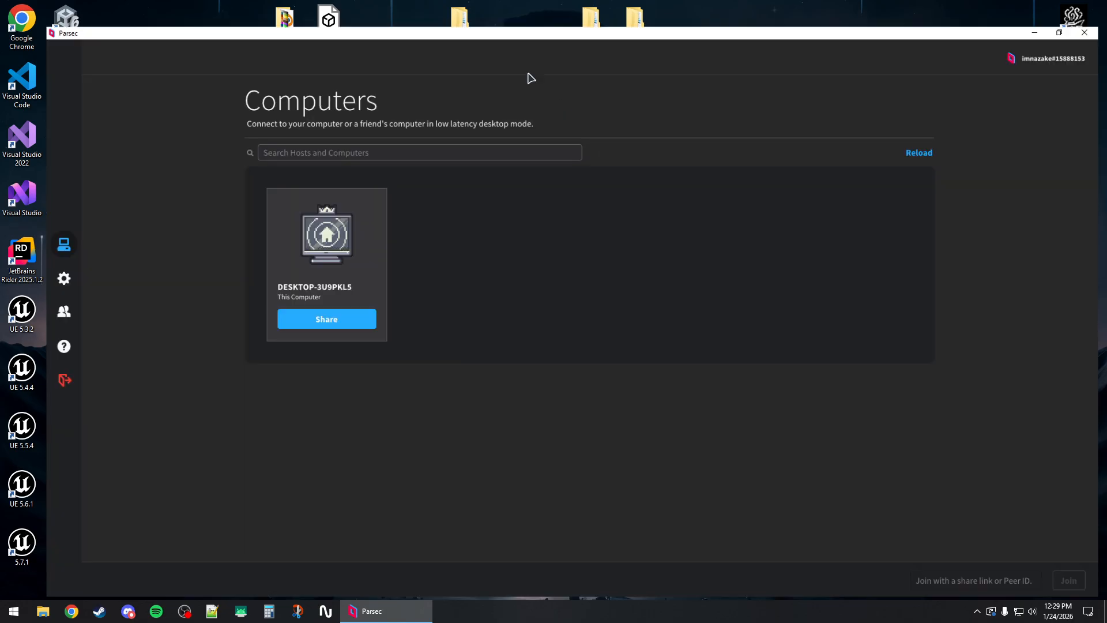
click(354, 139)
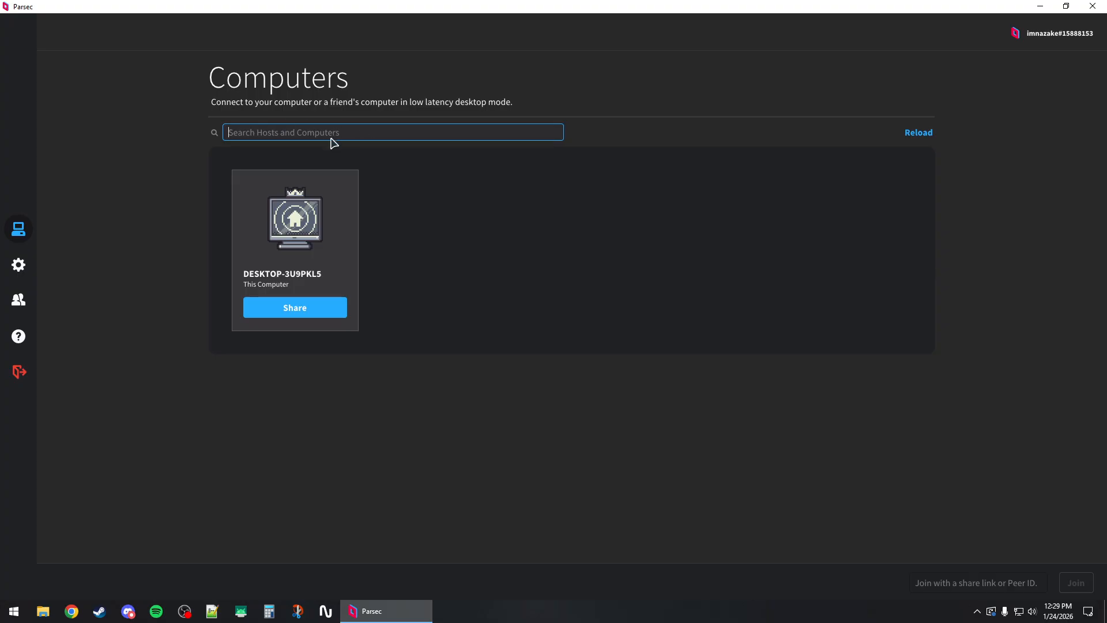
mouse_move(1106, 98)
mouse_down()
mouse_move(568, 96)
mouse_move(471, 63)
mouse_move(376, 66)
mouse_move(1106, 101)
mouse_up()
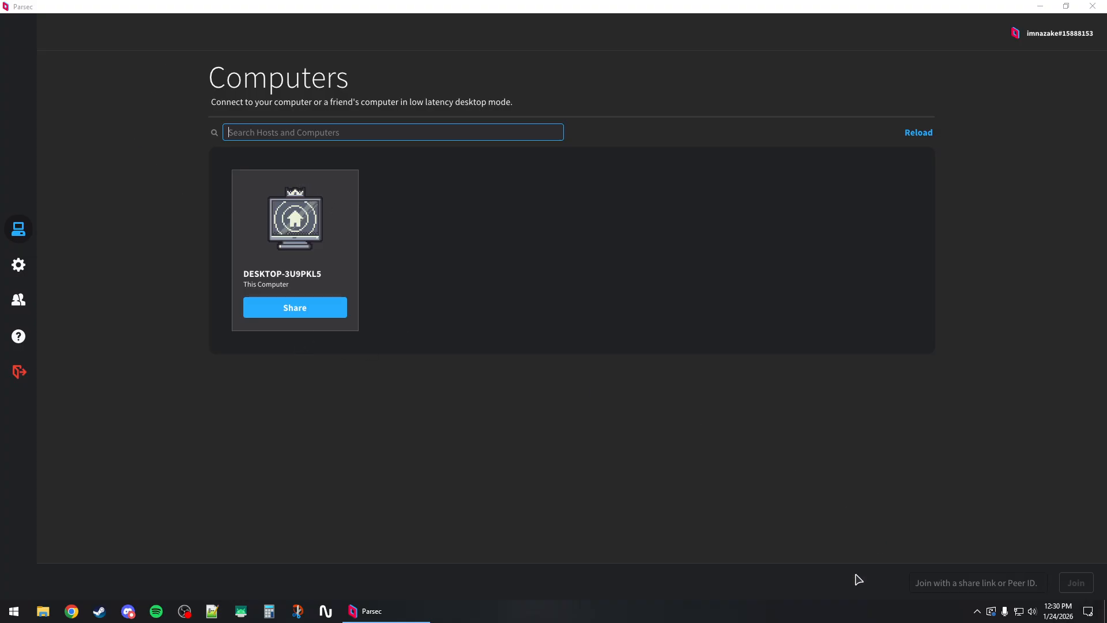
click(975, 613)
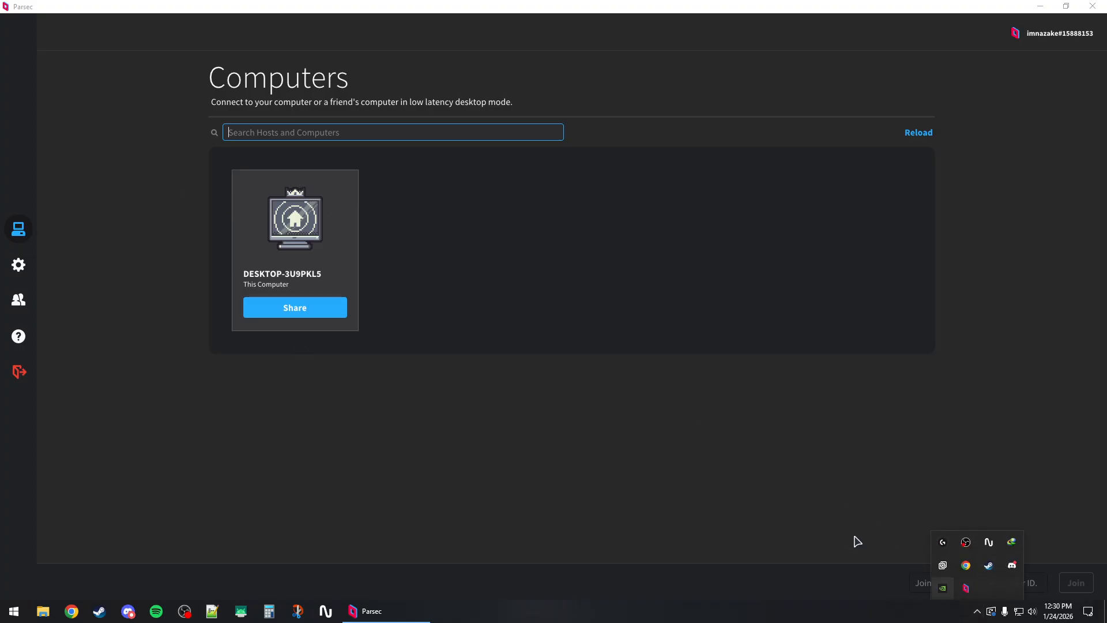
click(909, 466)
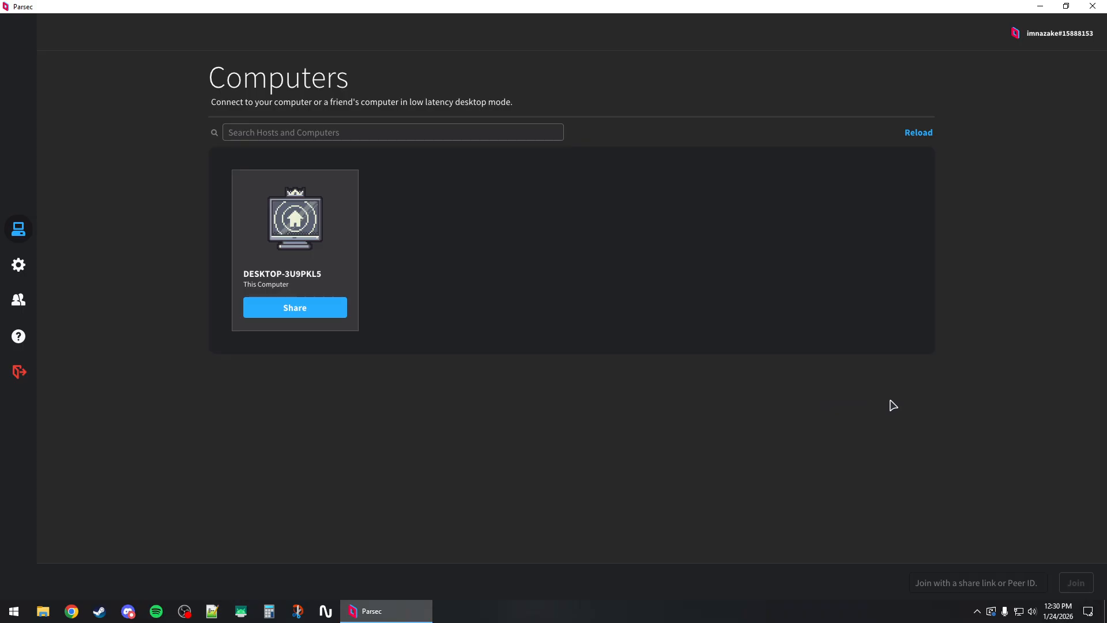